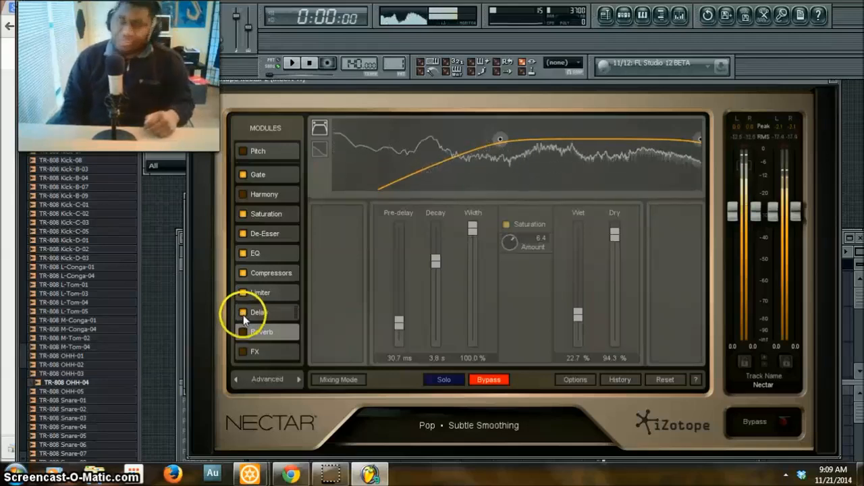
# Turn off the Delay module in Nectar and bring up the mixer
pyautogui.click(242, 313)
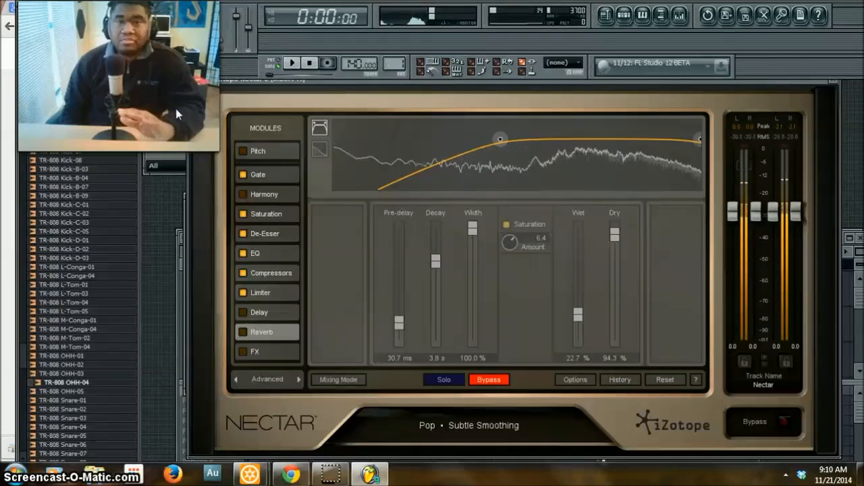
pyautogui.press('F6')
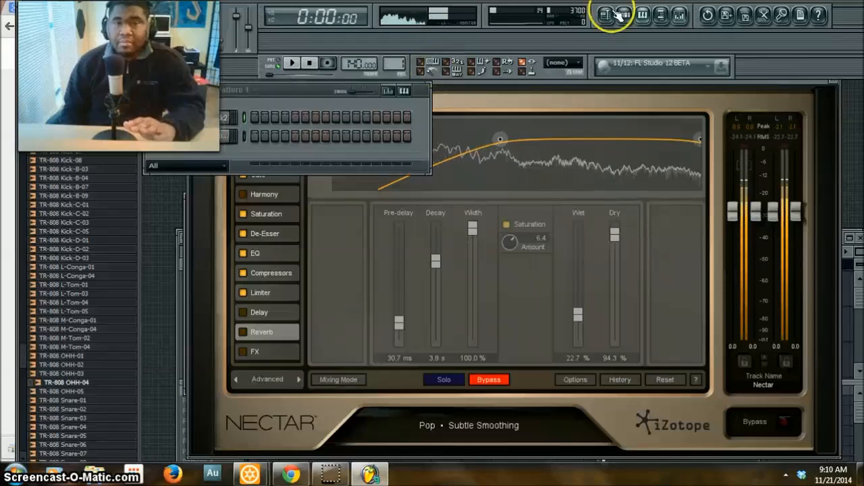
pyautogui.click(680, 15)
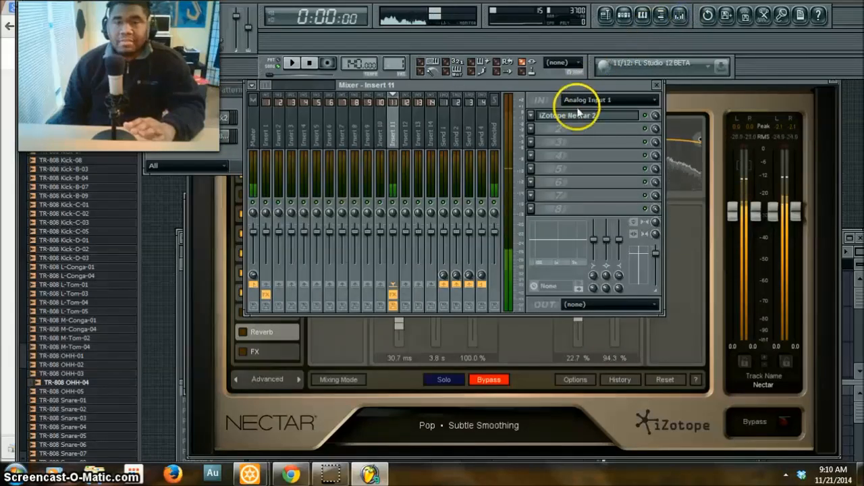
# Open Fruity Parametric EQ 2 on mixer track Insert 1 and move its window clear of the effect slots
pyautogui.click(270, 138)
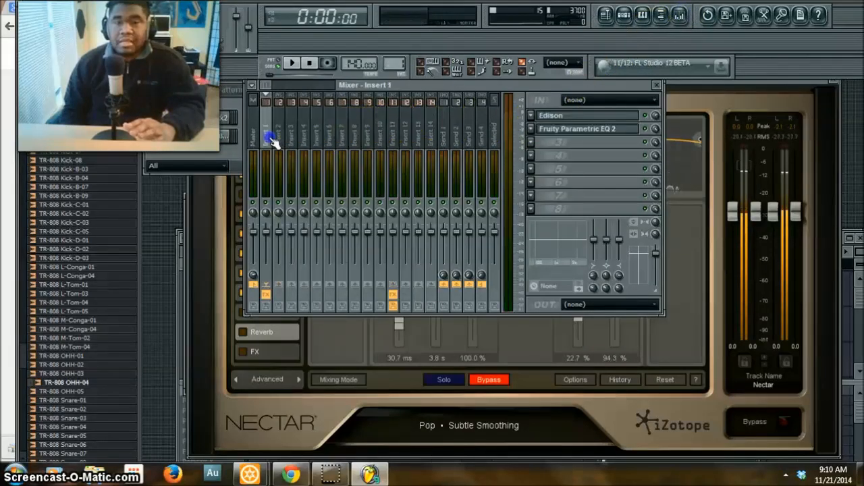
pyautogui.click(293, 128)
pyautogui.click(370, 137)
pyautogui.click(255, 143)
pyautogui.click(266, 139)
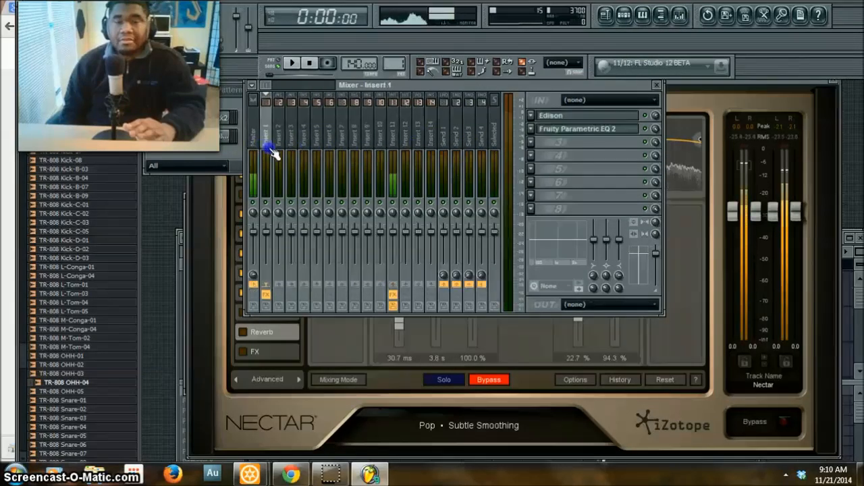
pyautogui.click(604, 130)
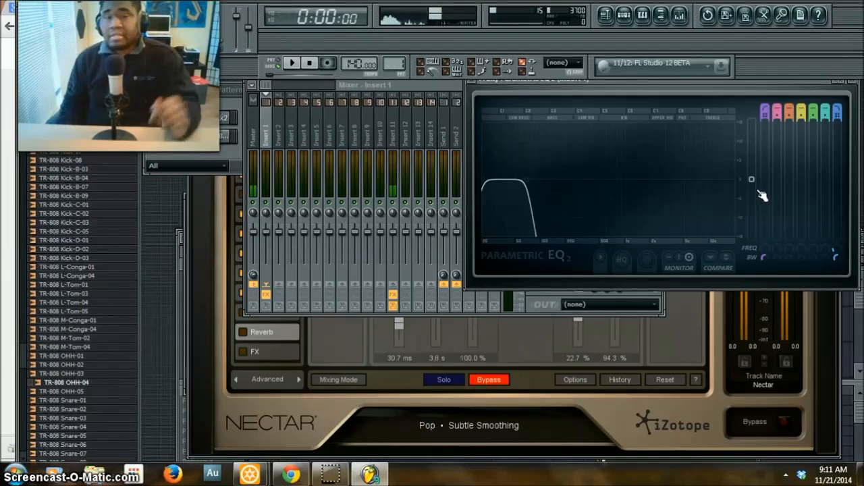
pyautogui.click(715, 88)
pyautogui.moveTo(716, 88); pyautogui.dragTo(523, 177)
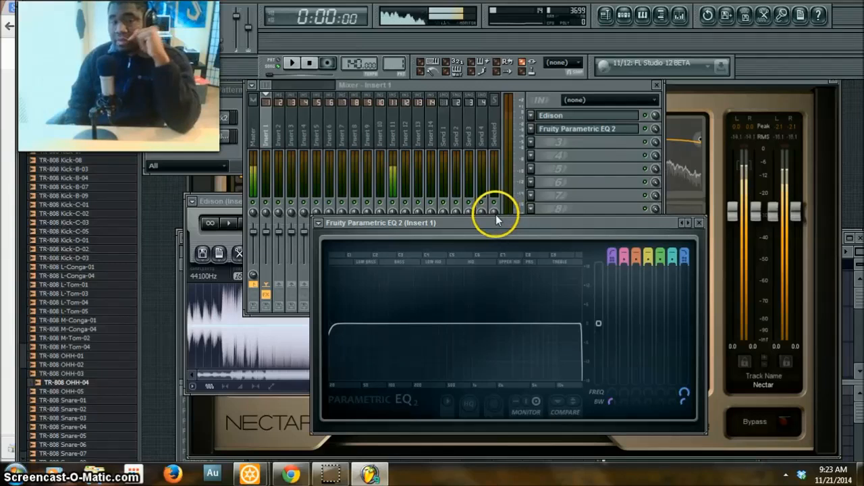
# Open Edison from the Insert 1 effect slots and stop its playback
pyautogui.click(564, 117)
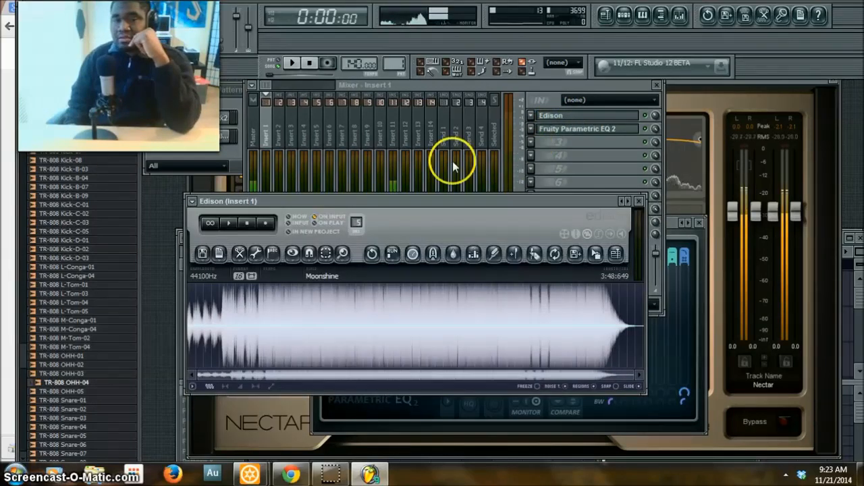
pyautogui.click(252, 226)
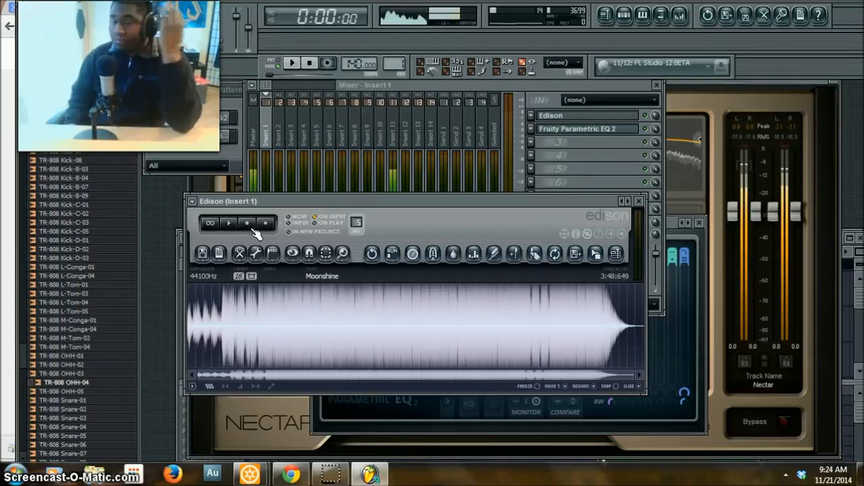
# Bring Nectar to the front, toggle its Delay module on and back off, and close the Nectar window
pyautogui.click(732, 84)
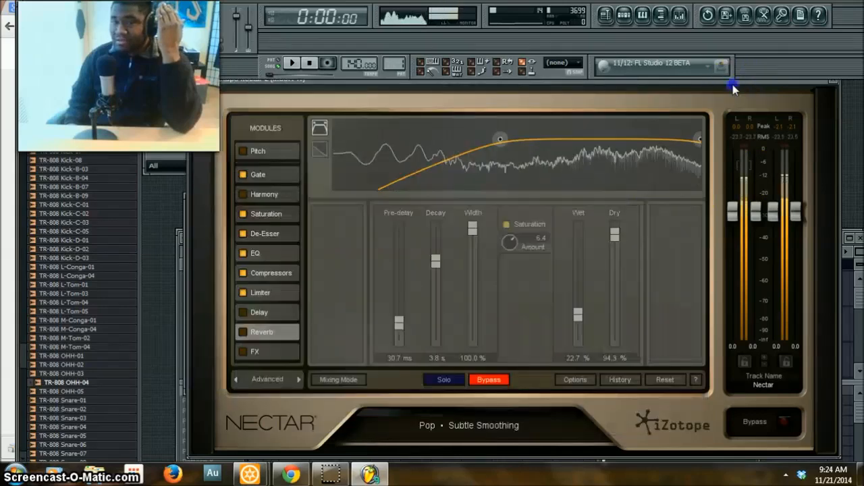
pyautogui.click(242, 313)
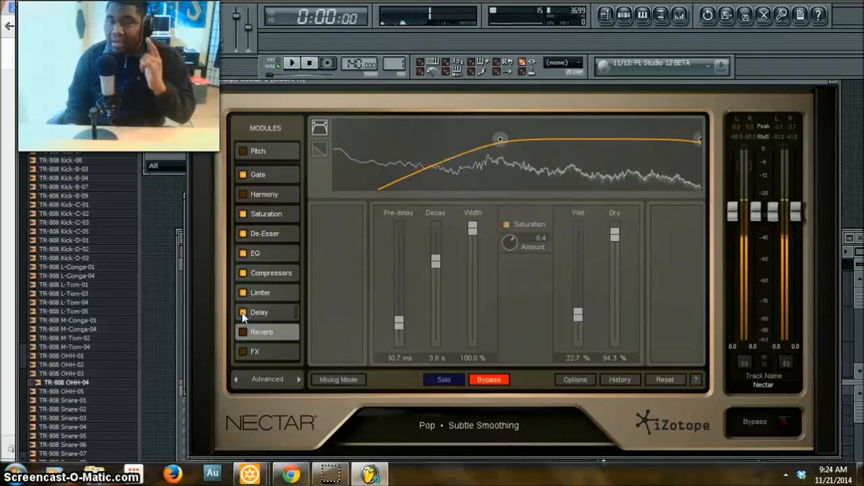
pyautogui.click(242, 313)
pyautogui.click(832, 82)
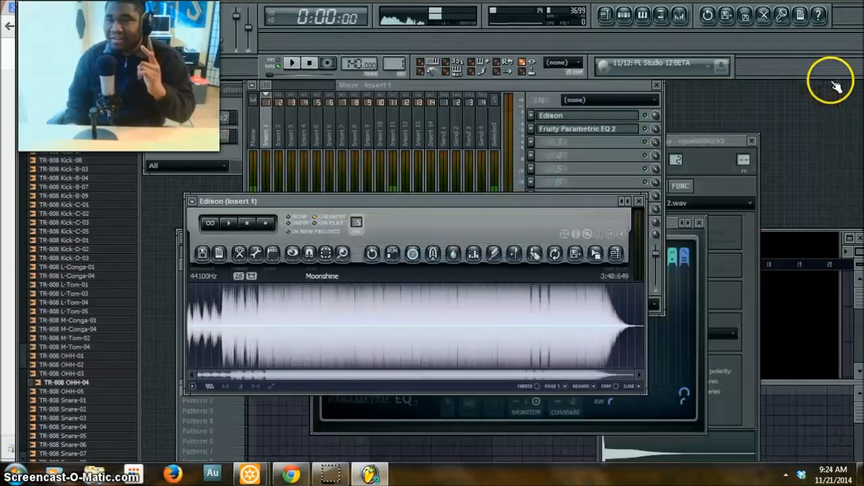
# Play the Moonshine audio in Edison and lower the band 7 low-pass cutoff in Parametric EQ 2 to between 500 Hz and 1 kHz
pyautogui.click(229, 223)
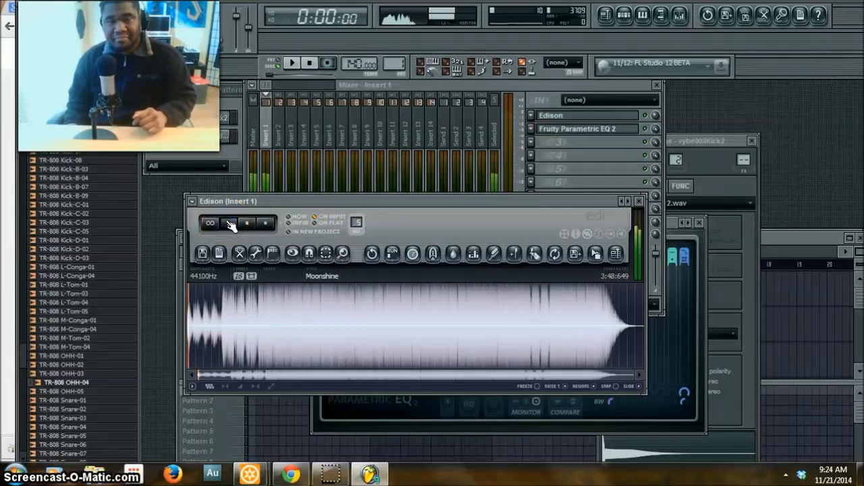
pyautogui.click(600, 130)
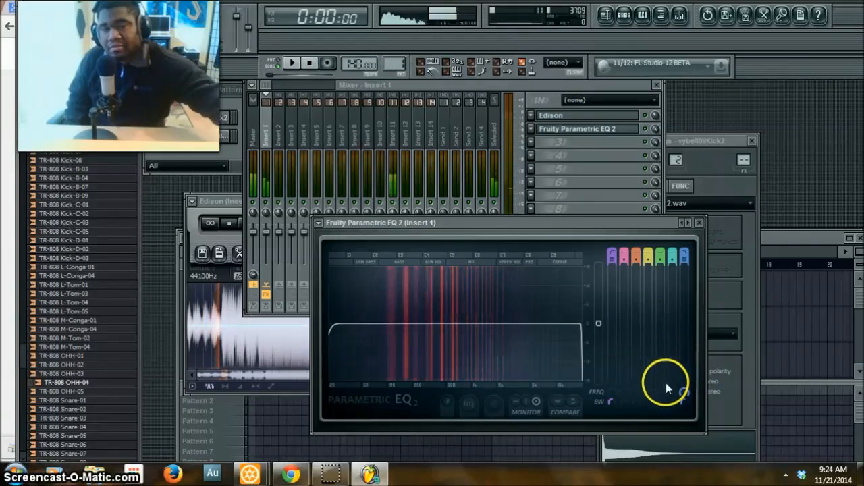
pyautogui.moveTo(683, 393); pyautogui.dragTo(687, 93)
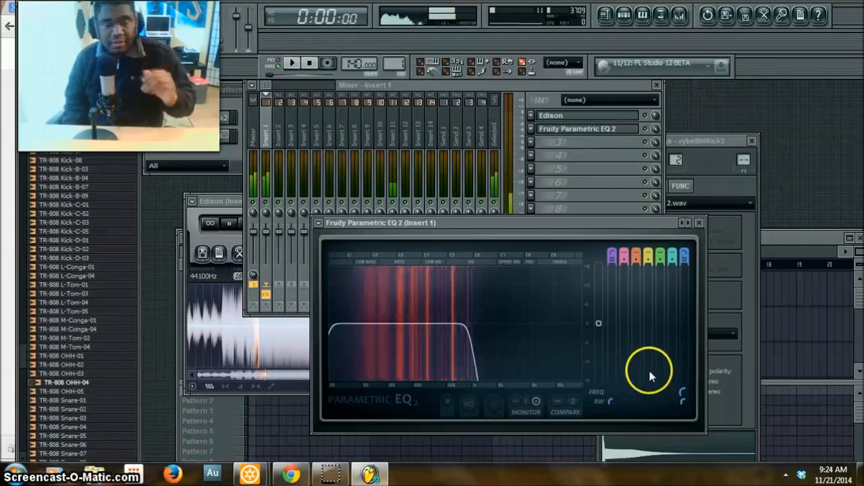
# Try the mix level of Fruity Parametric EQ 2 in its Insert 1 slot and return to the EQ window
pyautogui.click(652, 118)
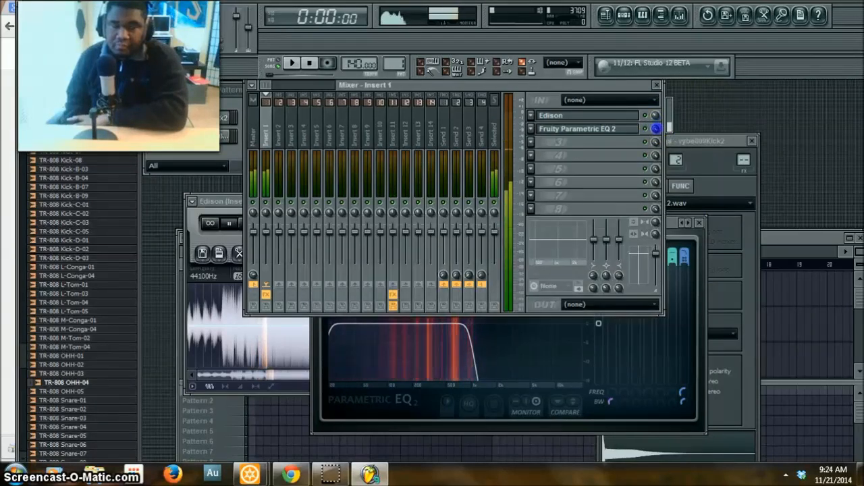
pyautogui.click(654, 116)
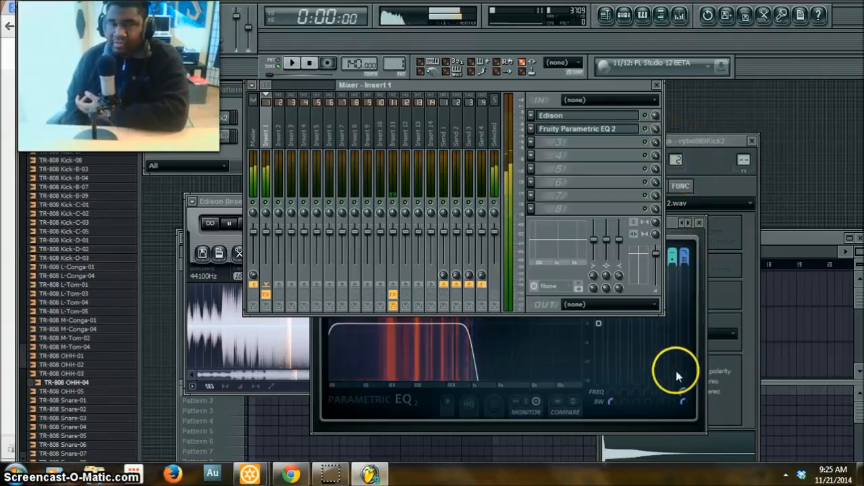
pyautogui.click(675, 223)
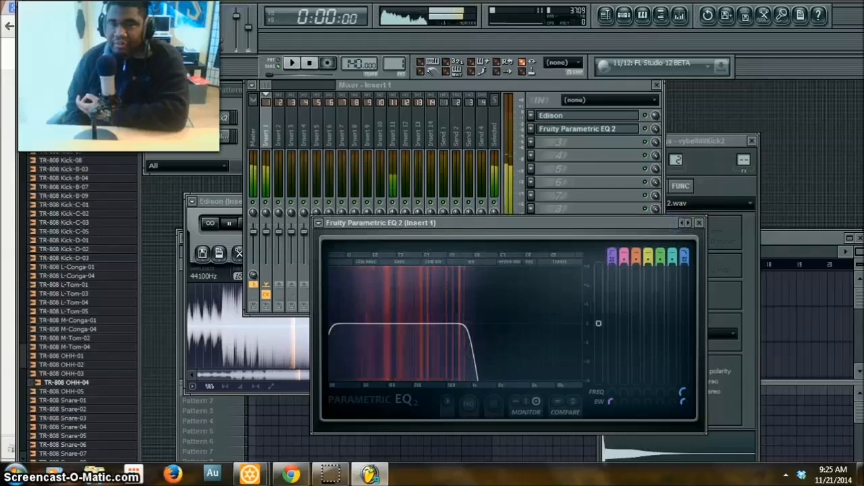
pyautogui.click(463, 337)
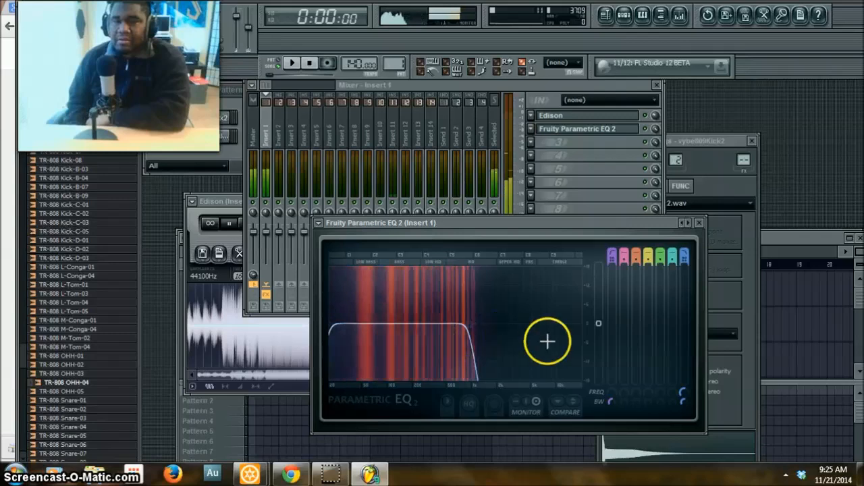
# Return the EQ's band 7 low-pass cutoff to its highest frequency
pyautogui.click(684, 395)
pyautogui.moveTo(684, 390); pyautogui.dragTo(699, 154)
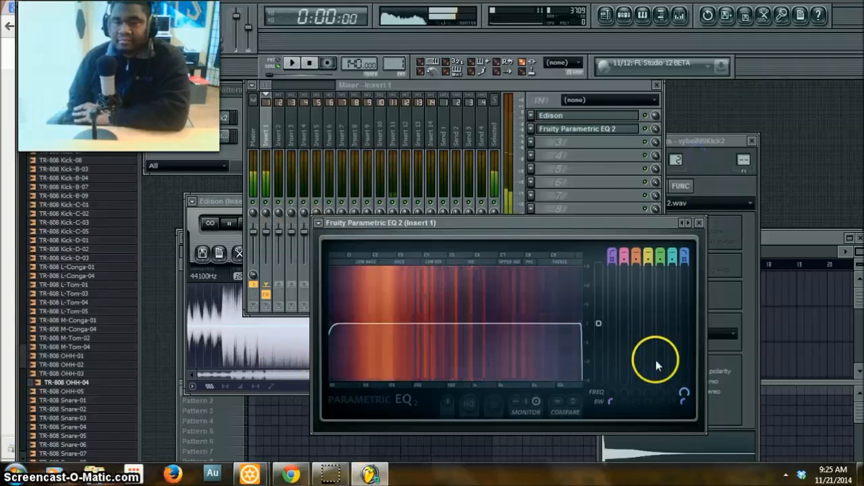
# Raise the EQ's band 1 high-pass cutoff from the low bass to about 400 Hz
pyautogui.click(610, 391)
pyautogui.moveTo(616, 383); pyautogui.dragTo(623, 337)
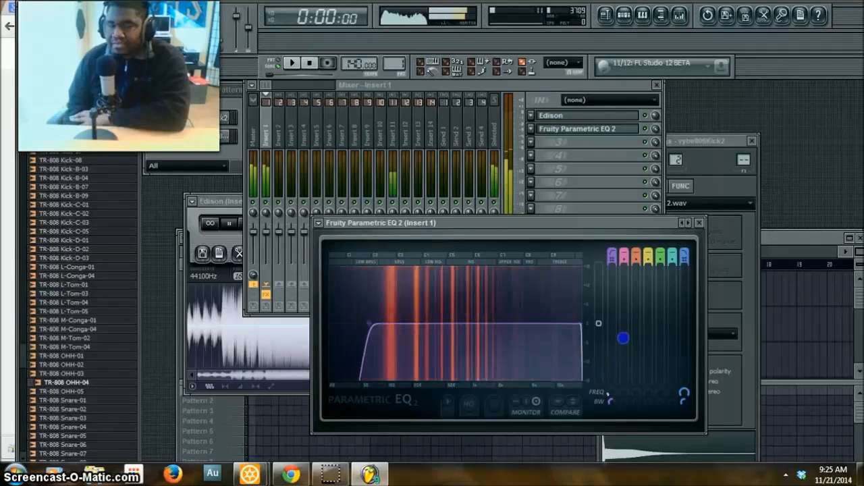
pyautogui.moveTo(629, 307)
pyautogui.mouseDown()
pyautogui.moveTo(653, 286)
pyautogui.moveTo(670, 245)
pyautogui.mouseUp()
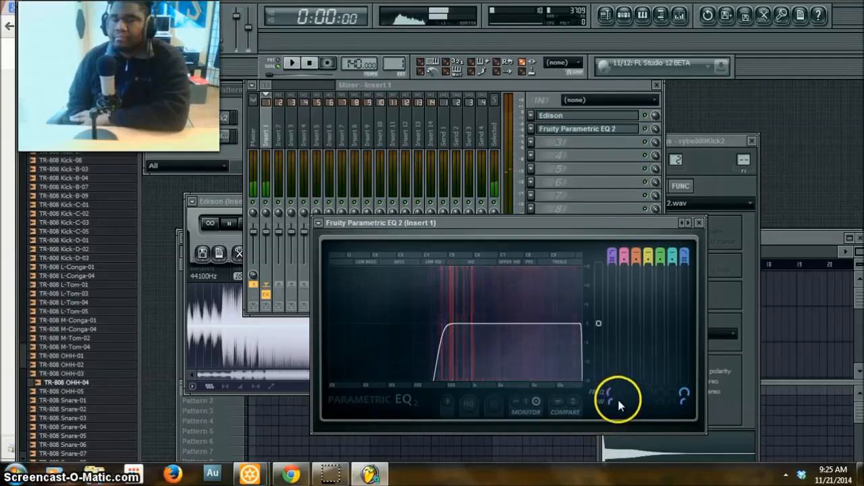
# Raise the band 1 high-pass cutoff further in stages to about 5 kHz, leaving only the treble
pyautogui.moveTo(613, 391); pyautogui.dragTo(623, 326)
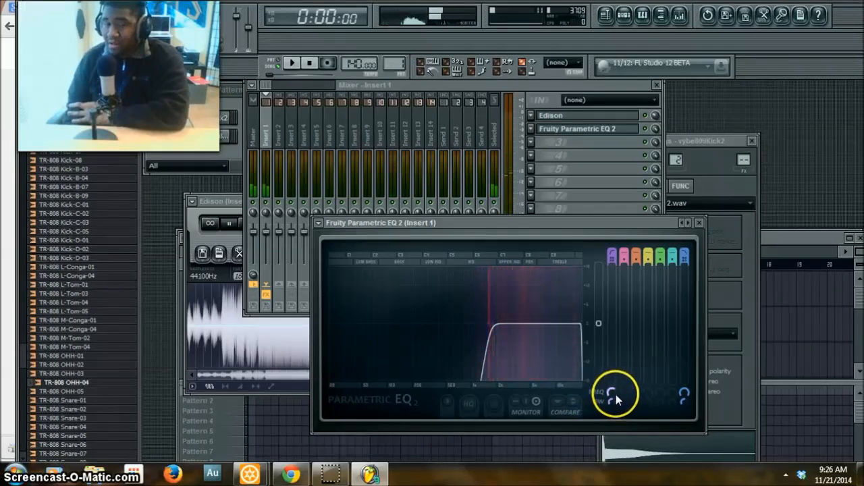
pyautogui.moveTo(611, 391); pyautogui.dragTo(615, 357)
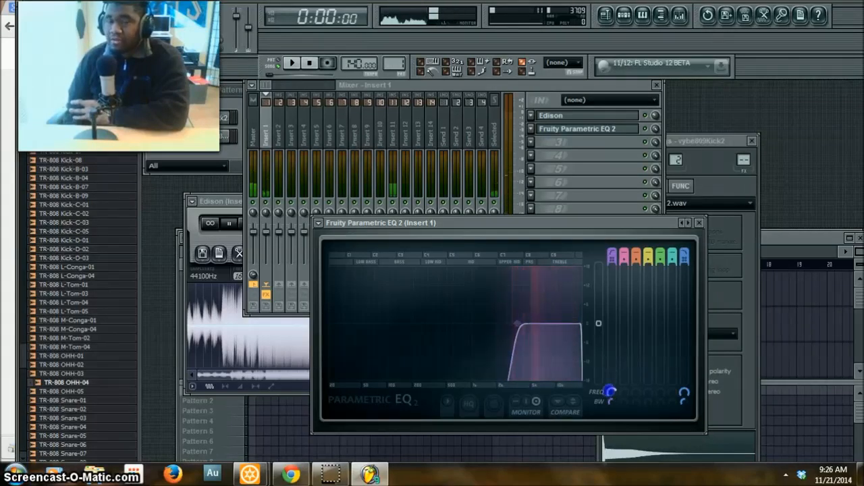
pyautogui.moveTo(610, 391); pyautogui.dragTo(610, 369)
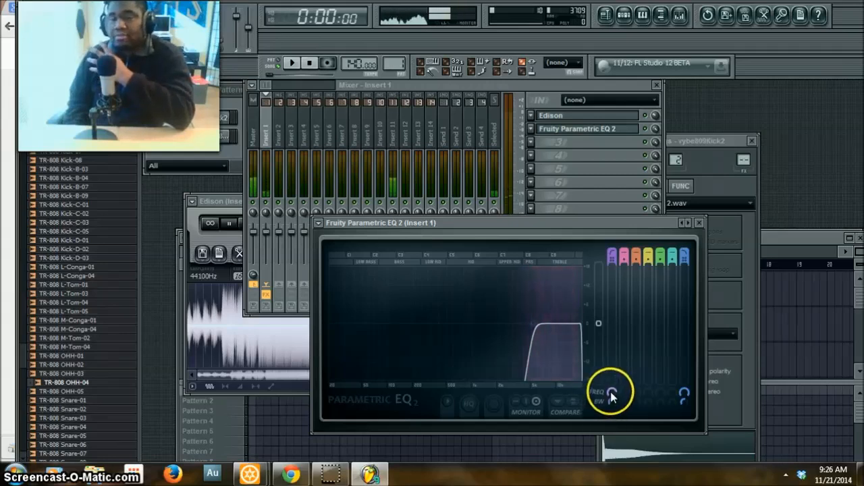
pyautogui.click(610, 392)
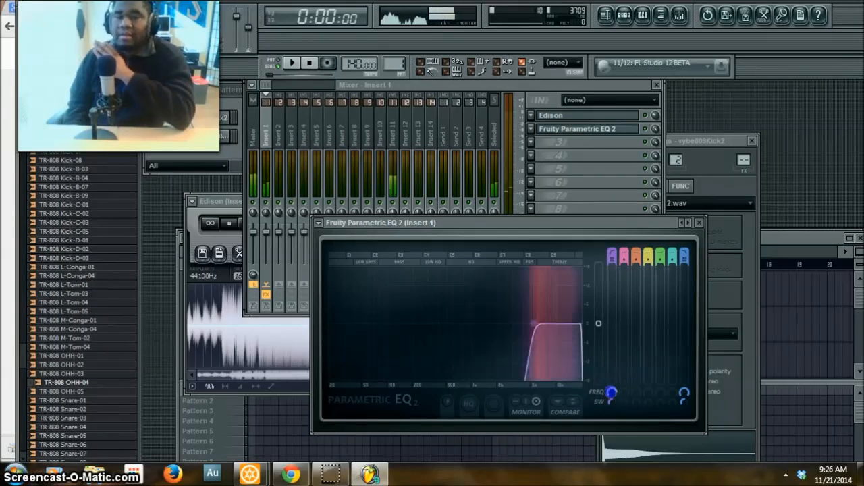
# Return the band 1 cutoff to its lowest frequency and lower the band 7 low-pass cutoff to just under 200 Hz
pyautogui.moveTo(610, 402); pyautogui.dragTo(637, 308)
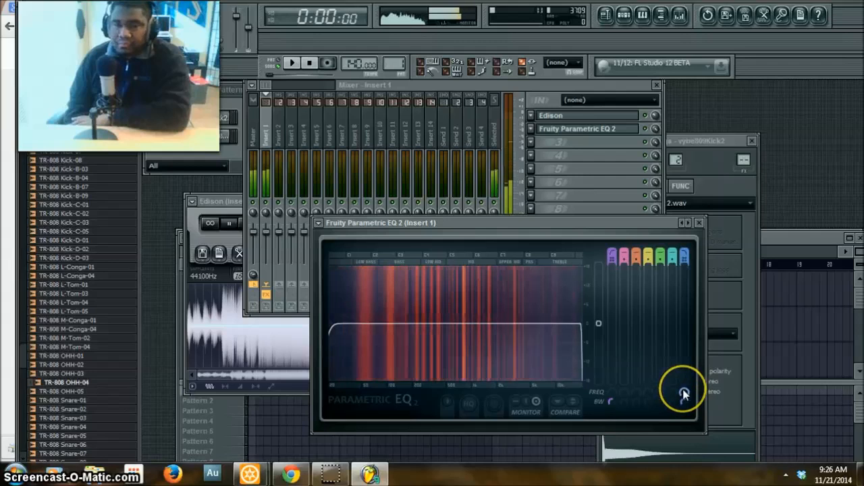
pyautogui.moveTo(684, 394); pyautogui.dragTo(681, 62)
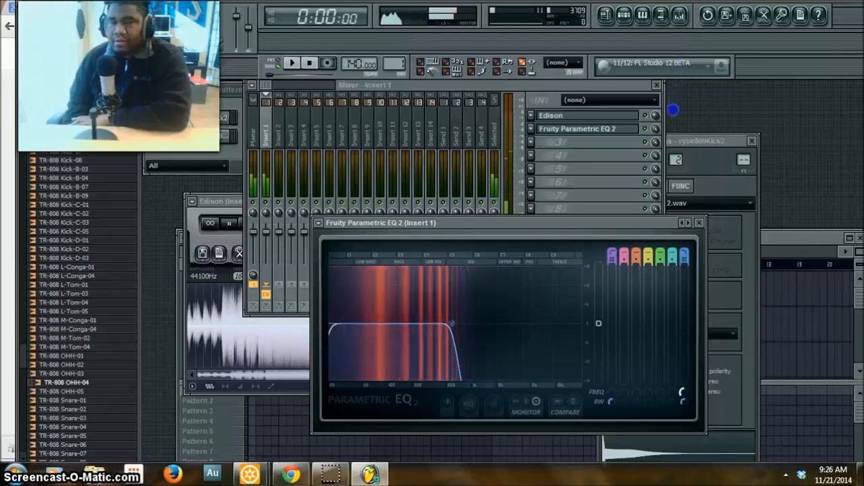
pyautogui.moveTo(673, 112); pyautogui.dragTo(673, 117)
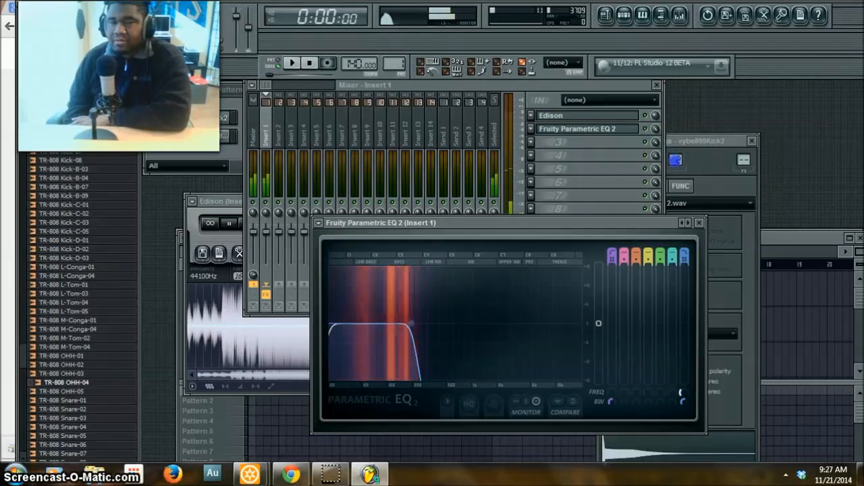
pyautogui.click(662, 379)
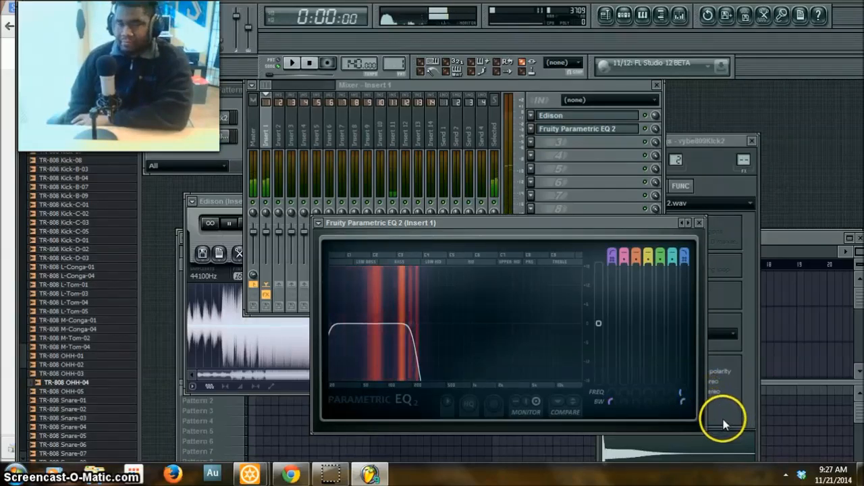
pyautogui.click(685, 391)
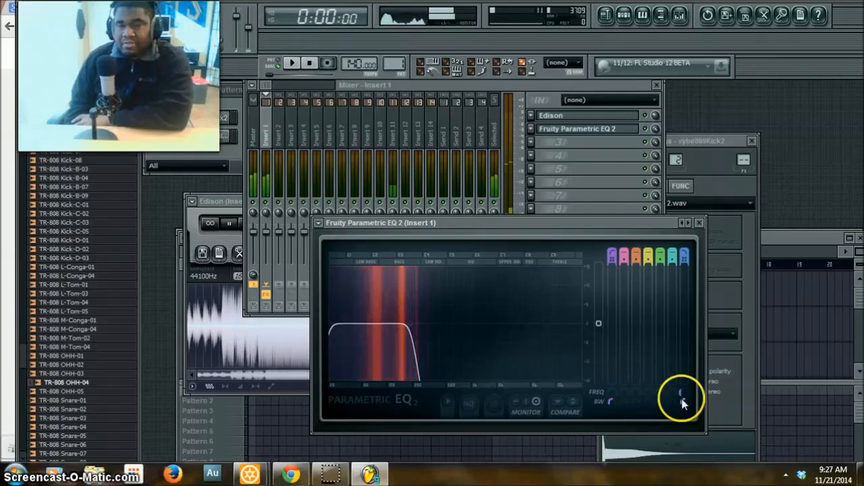
# Isolate the mids by setting the band 7 cutoff to about 4 kHz and the band 1 cutoff slightly above 200 Hz
pyautogui.moveTo(682, 394); pyautogui.dragTo(769, 245)
pyautogui.moveTo(624, 397); pyautogui.dragTo(705, 268)
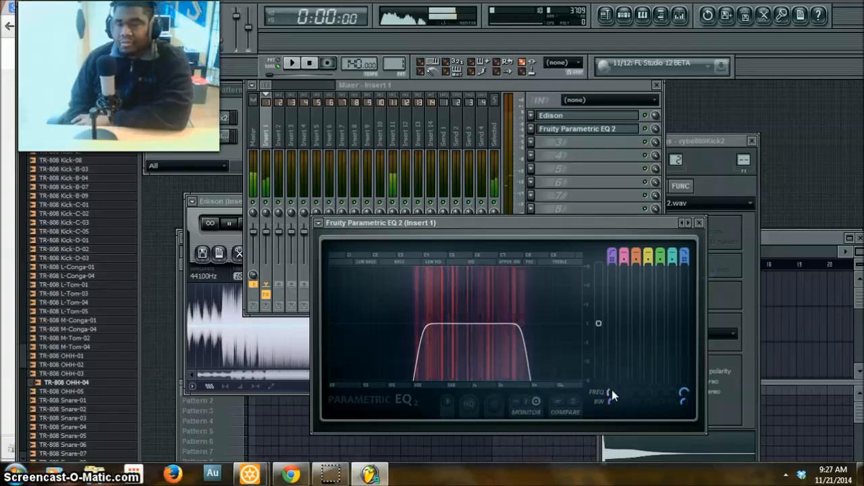
# Restore the full range by returning band 1 to its lowest and band 7 to its highest cutoff frequency
pyautogui.moveTo(611, 390); pyautogui.dragTo(614, 395)
pyautogui.click(683, 392)
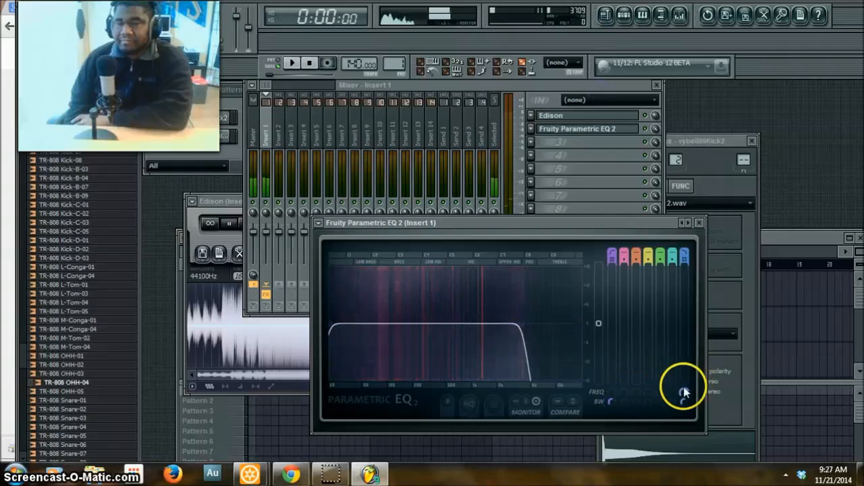
pyautogui.moveTo(683, 392); pyautogui.dragTo(683, 388)
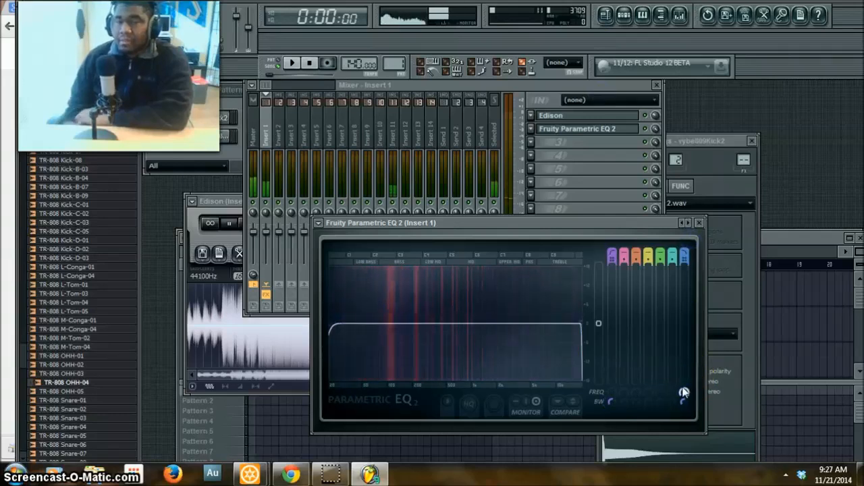